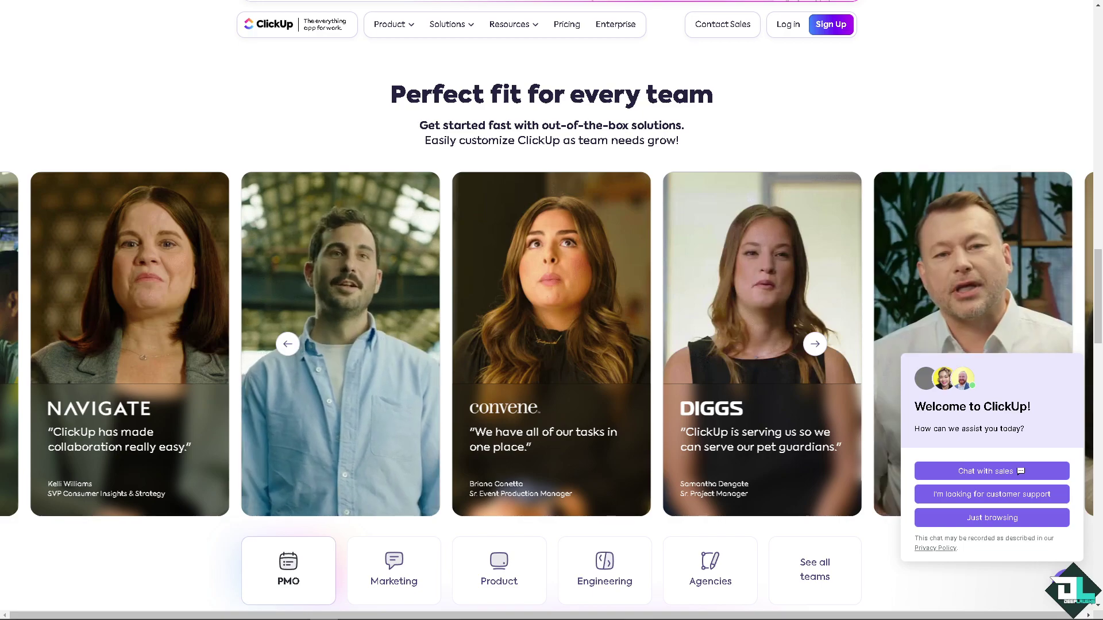
Jump back to the top of the ClickUp homepage with the Home key.
{"action": "mouse_move", "coordinate": [103, 266]}
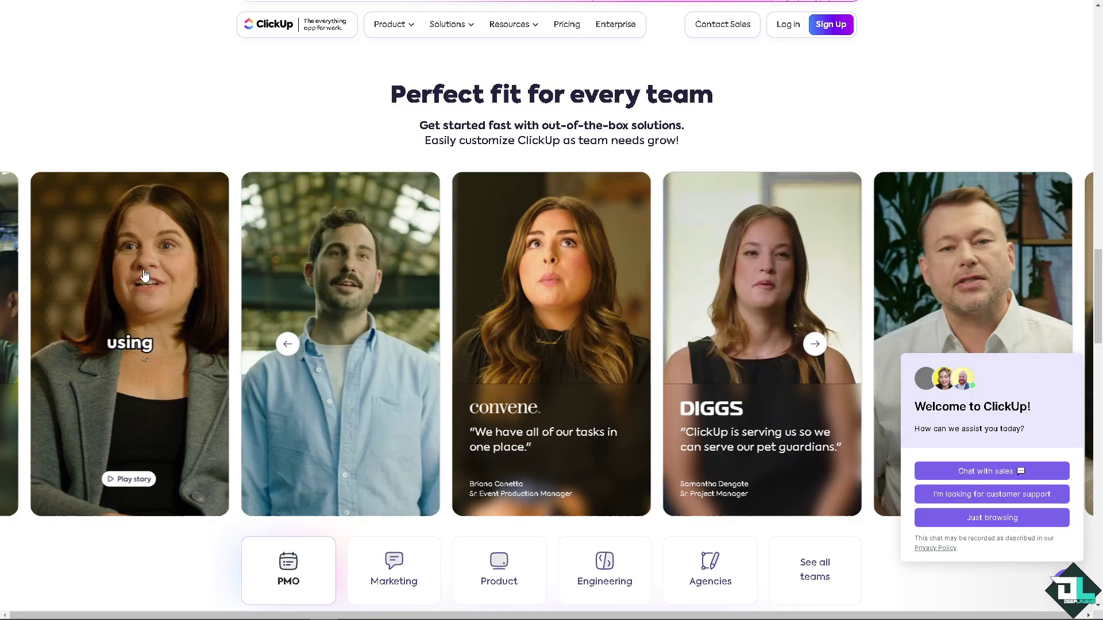
{"action": "mouse_move", "coordinate": [593, 282]}
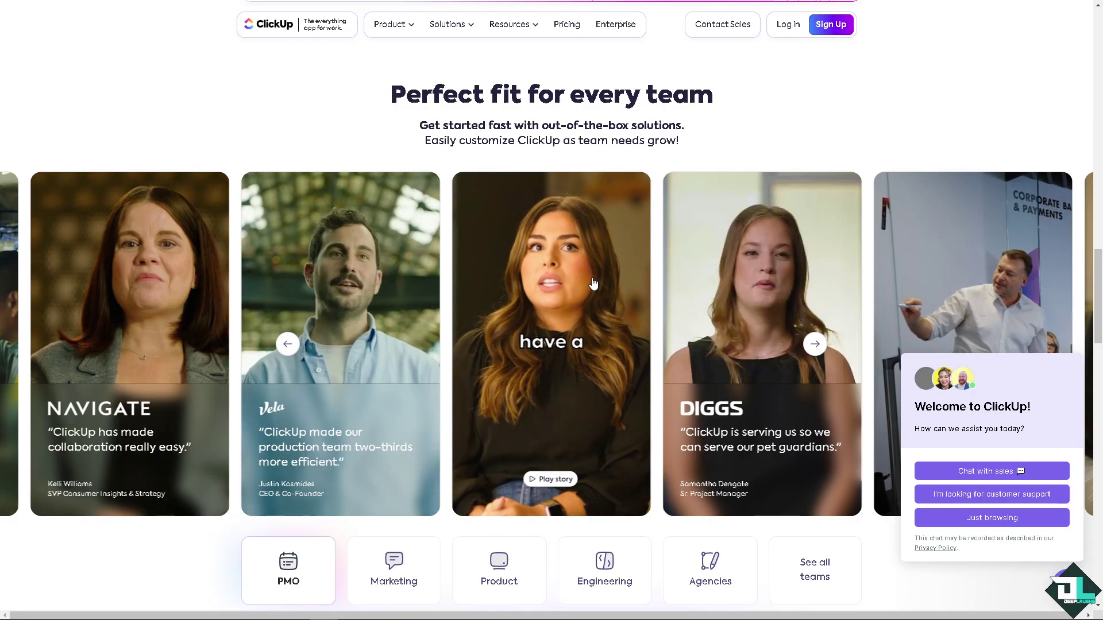
{"action": "mouse_move", "coordinate": [695, 293]}
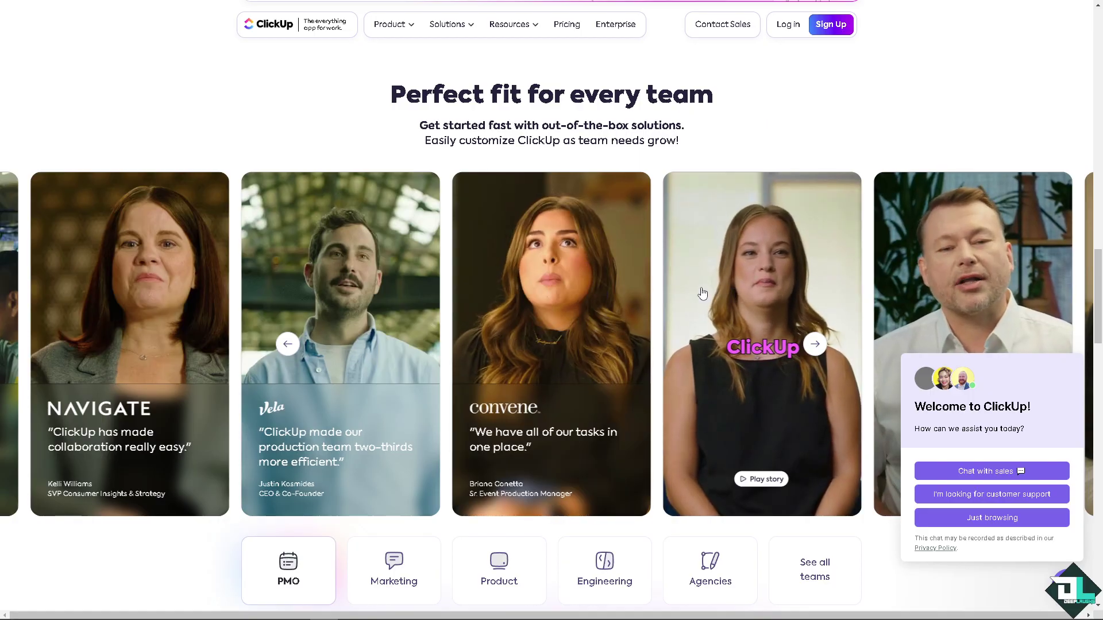
{"action": "key", "text": "Home"}
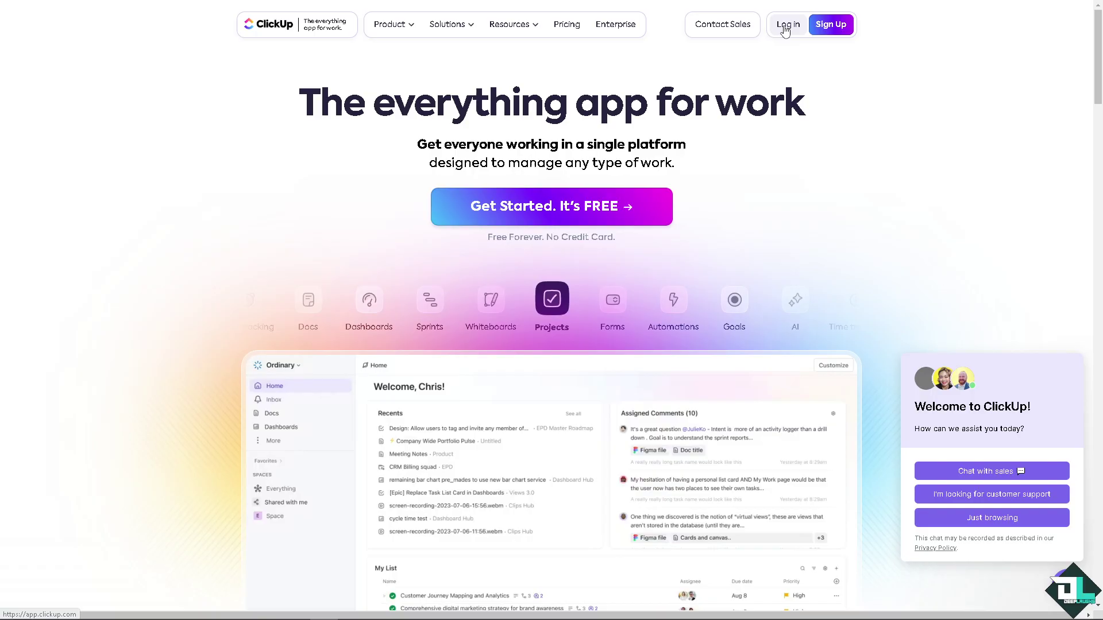
Go to the free sign-up screen via Get Started.
{"action": "left_click", "coordinate": [469, 215]}
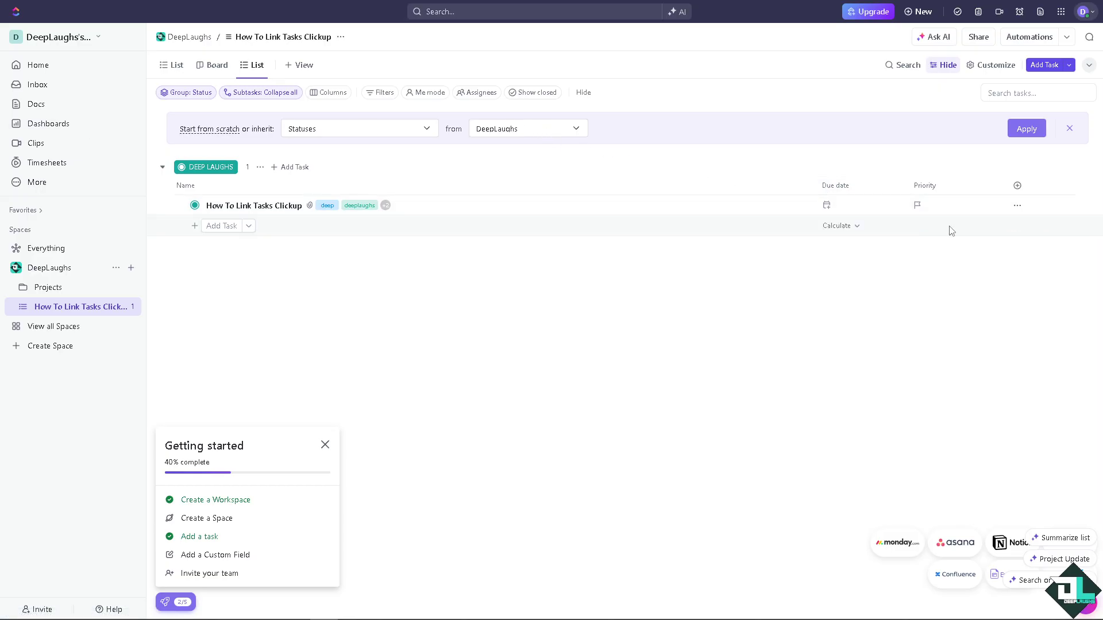
Open Dependencies for the How To Link Tasks Clickup task and zoom to 150%.
{"action": "left_click", "coordinate": [1017, 207]}
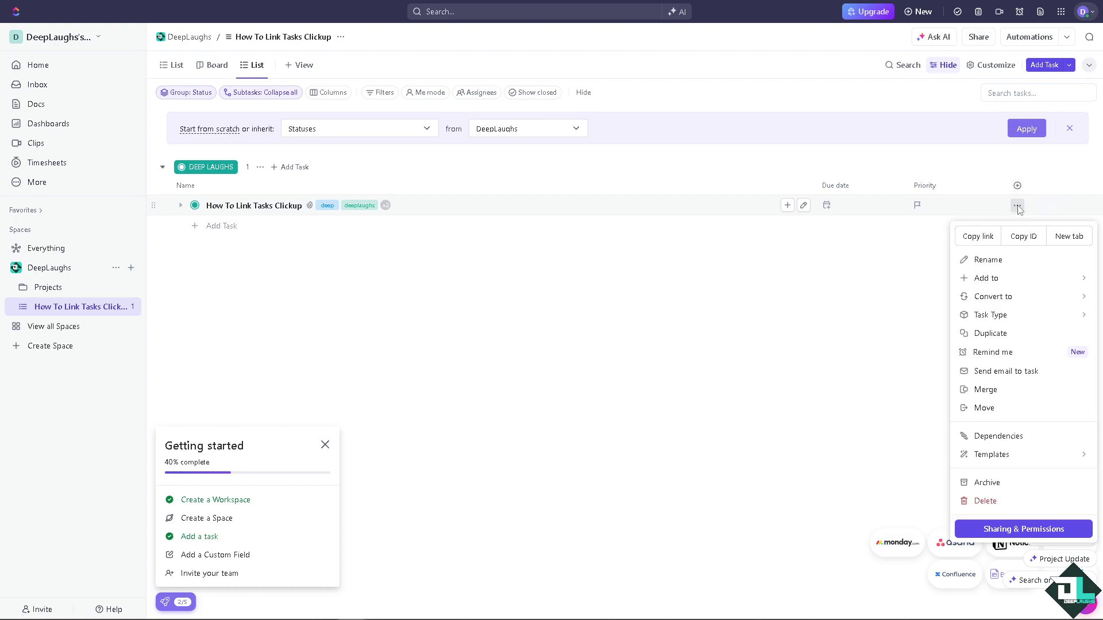
{"action": "left_click", "coordinate": [996, 437]}
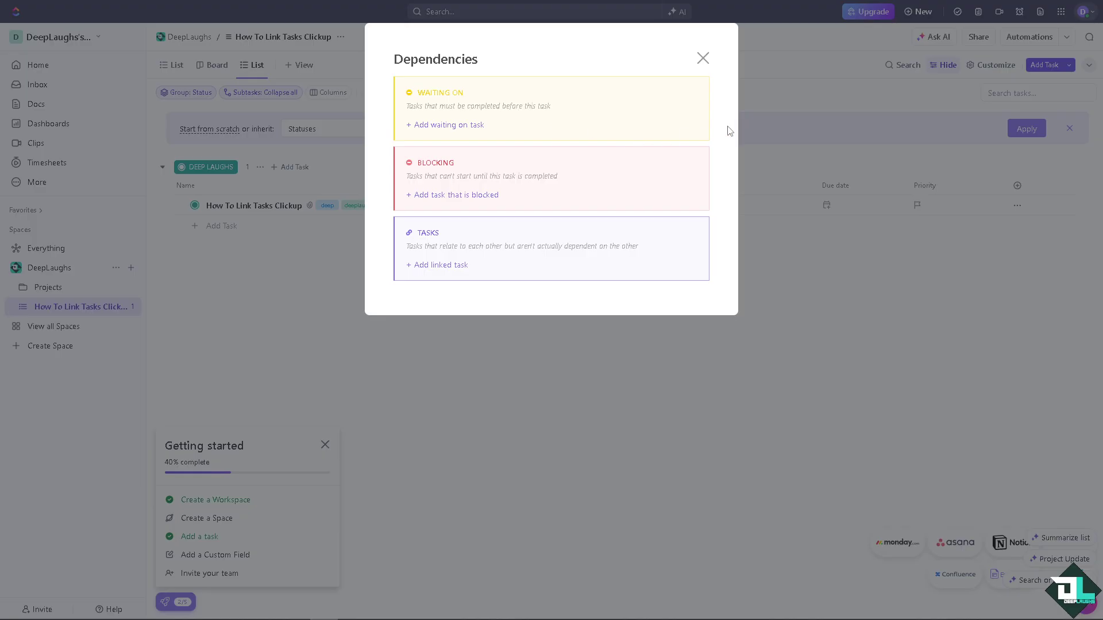
{"action": "key", "text": "ctrl+plus"}
{"action": "key", "text": "ctrl+plus"}
{"action": "key", "text": "ctrl+plus"}
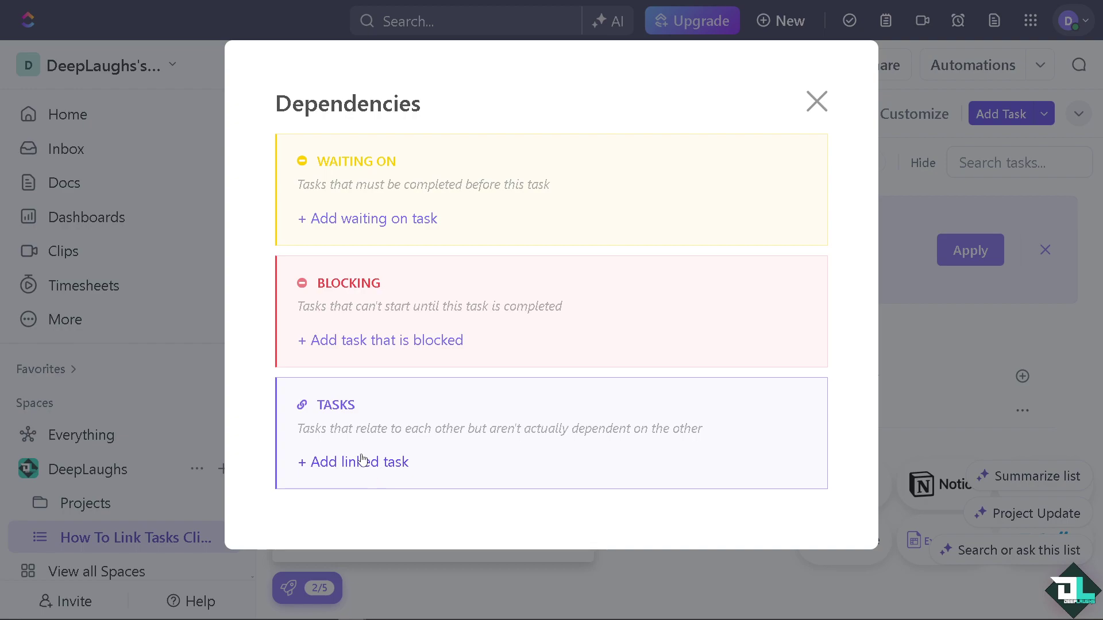
Browse the Add linked task Recent list, then close the Dependencies dialog with Done.
{"action": "left_click", "coordinate": [366, 463]}
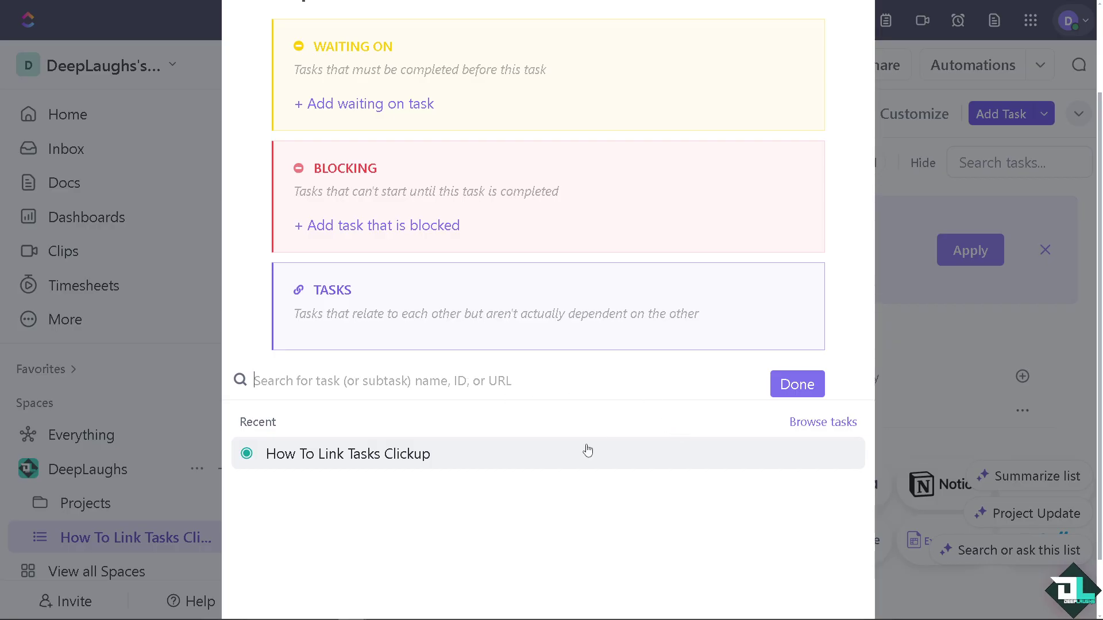
{"action": "scroll", "coordinate": [347, 459], "scroll_direction": "down", "scroll_amount": 1}
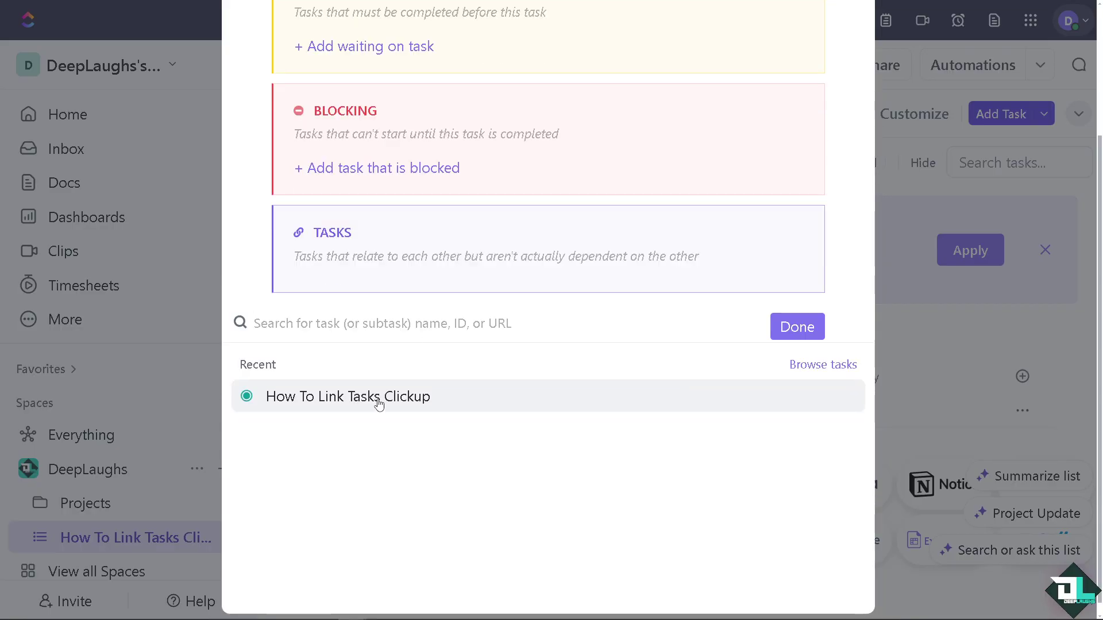
{"action": "left_click", "coordinate": [773, 327]}
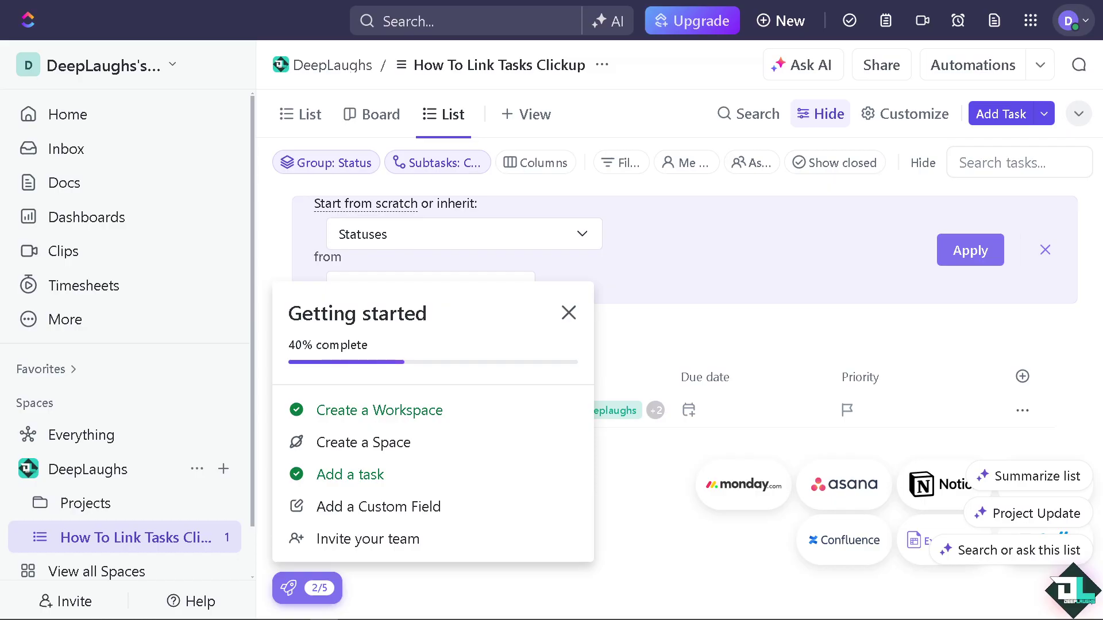
Dismiss the Getting started checklist, open the How To Link Tasks Clickup task, and zoom out.
{"action": "left_click", "coordinate": [569, 312]}
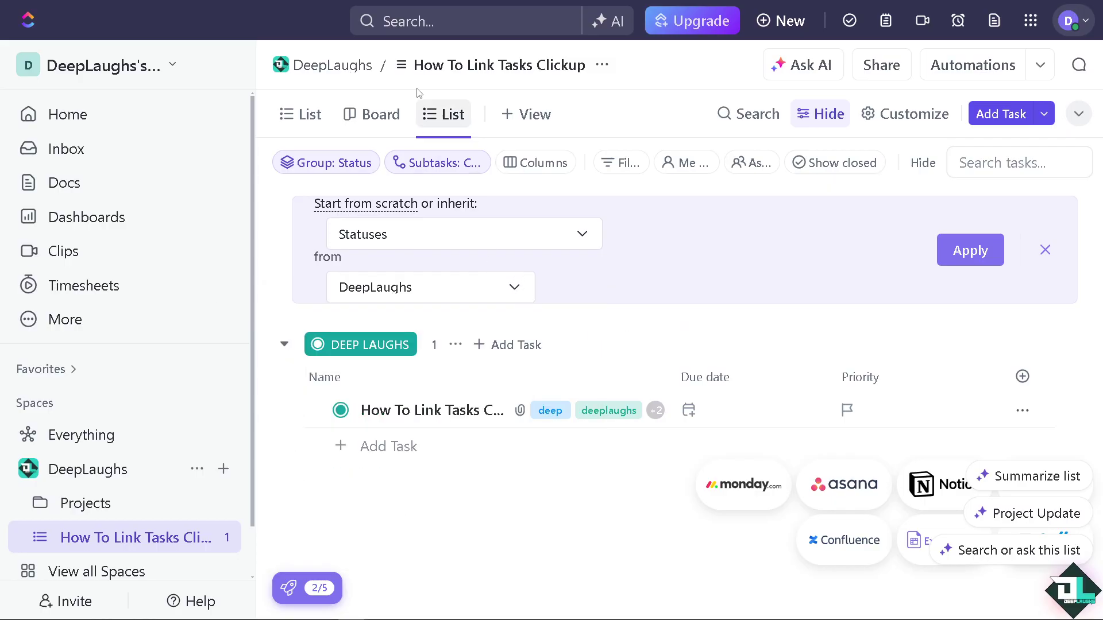
{"action": "left_click", "coordinate": [399, 416]}
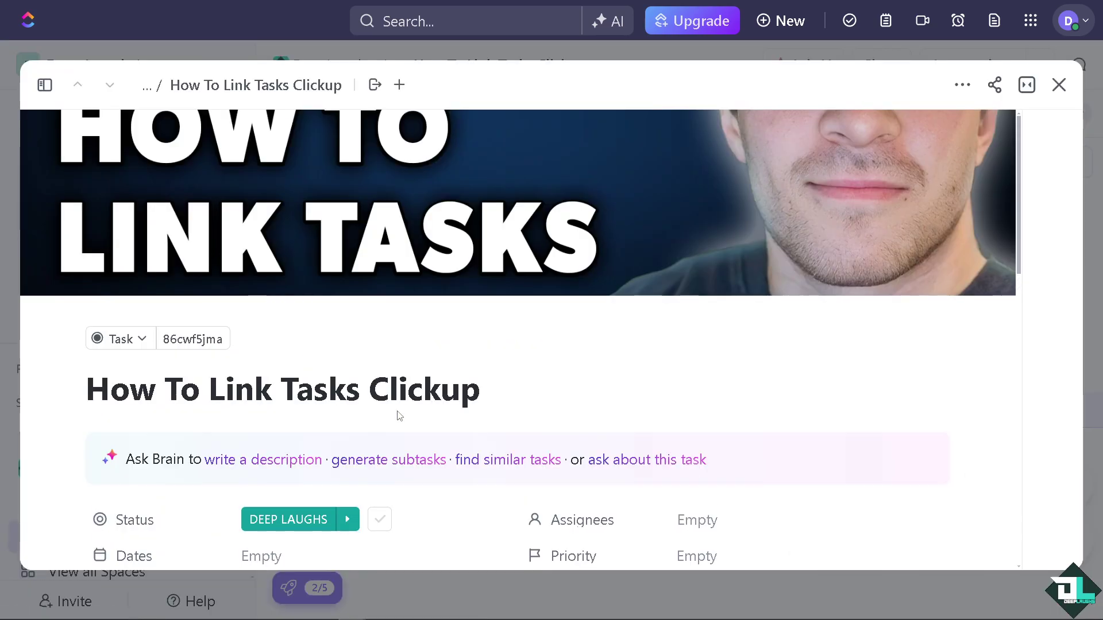
{"action": "key", "text": "ctrl+minus"}
{"action": "key", "text": "ctrl+minus"}
{"action": "key", "text": "ctrl+minus"}
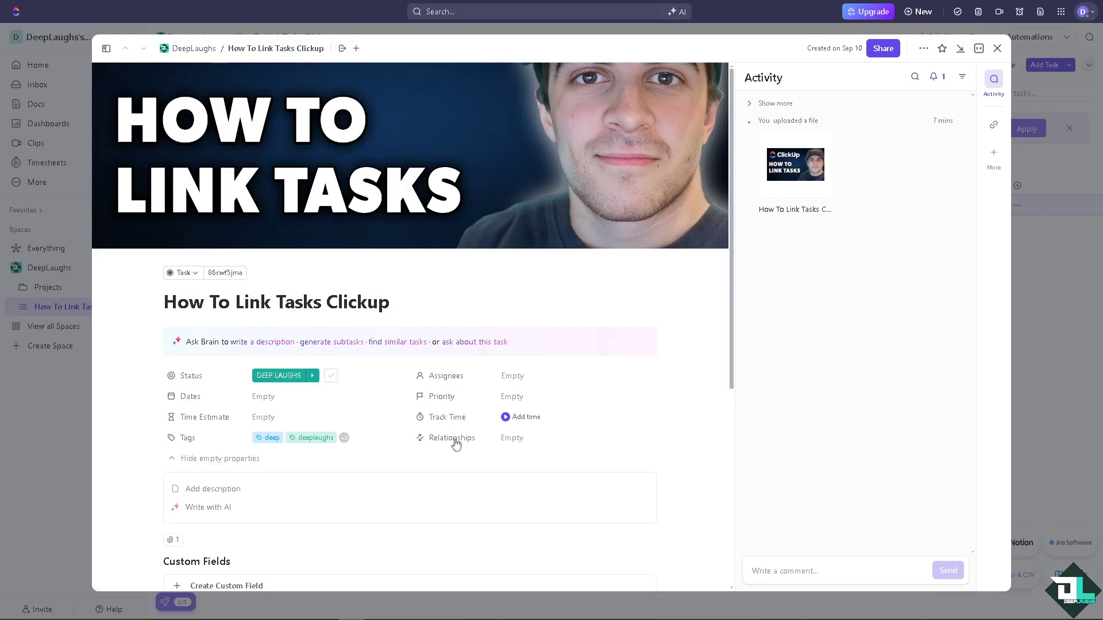
Under Add Relationship, choose Link Task to bring up the task search.
{"action": "left_click", "coordinate": [454, 440]}
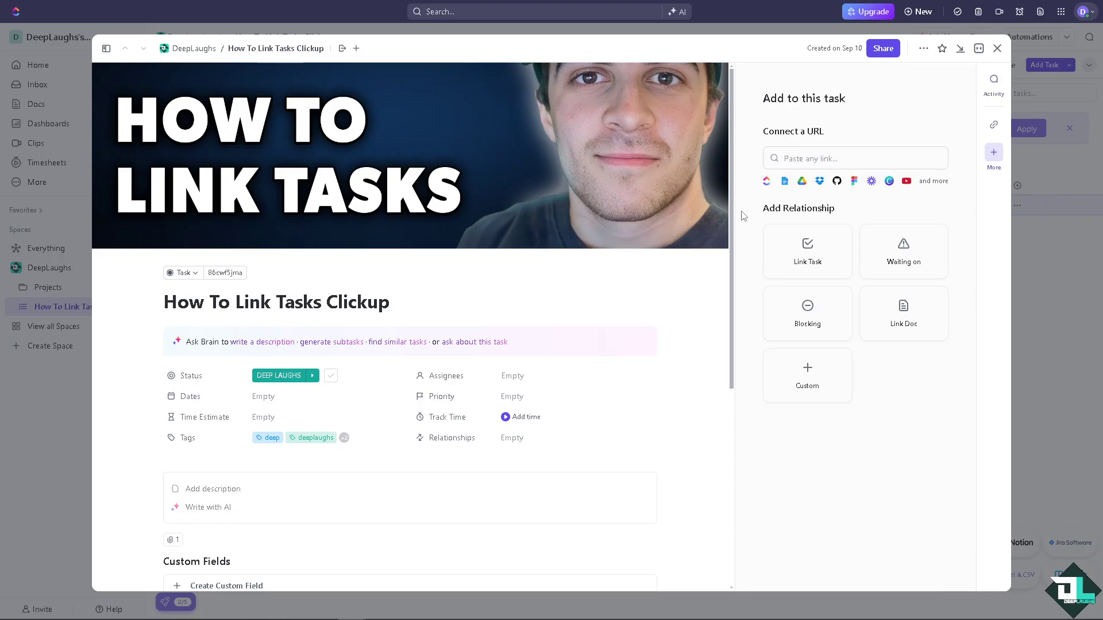
{"action": "left_click", "coordinate": [824, 250]}
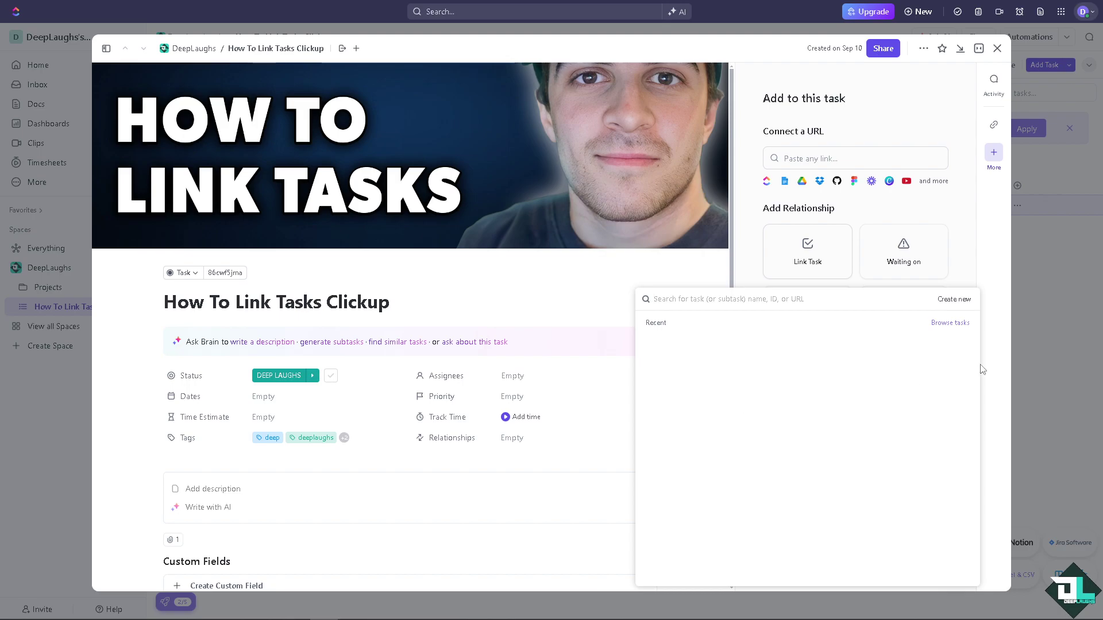
Create a new task named 'DEEPLAUGHS LINK TASKS' from the link search and check its task types.
{"action": "left_click", "coordinate": [957, 300]}
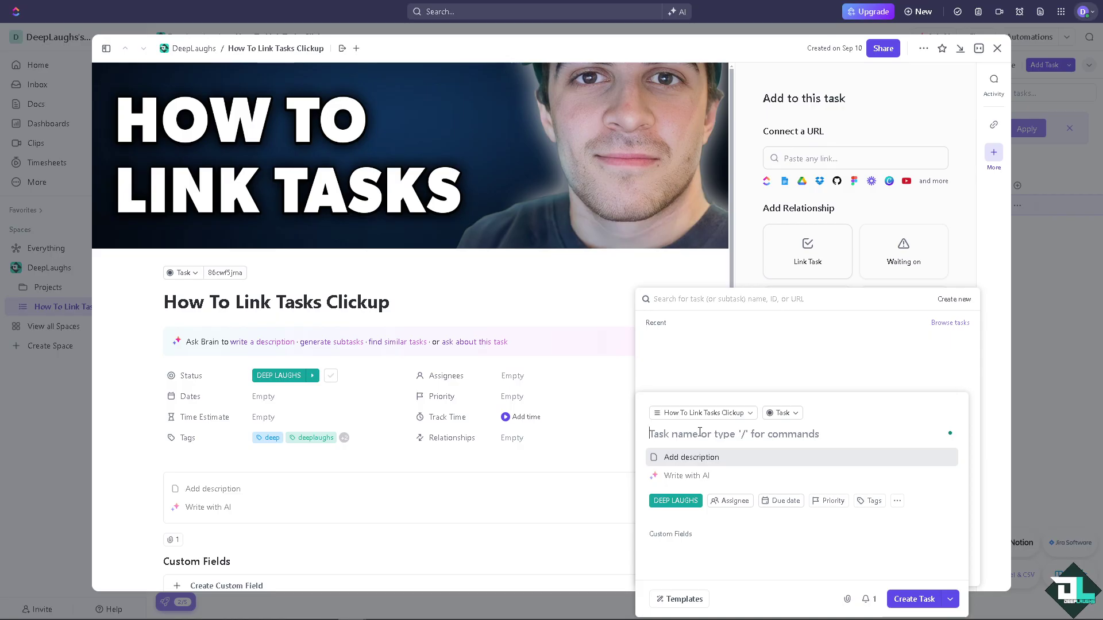
{"action": "type", "text": "DEEPL"}
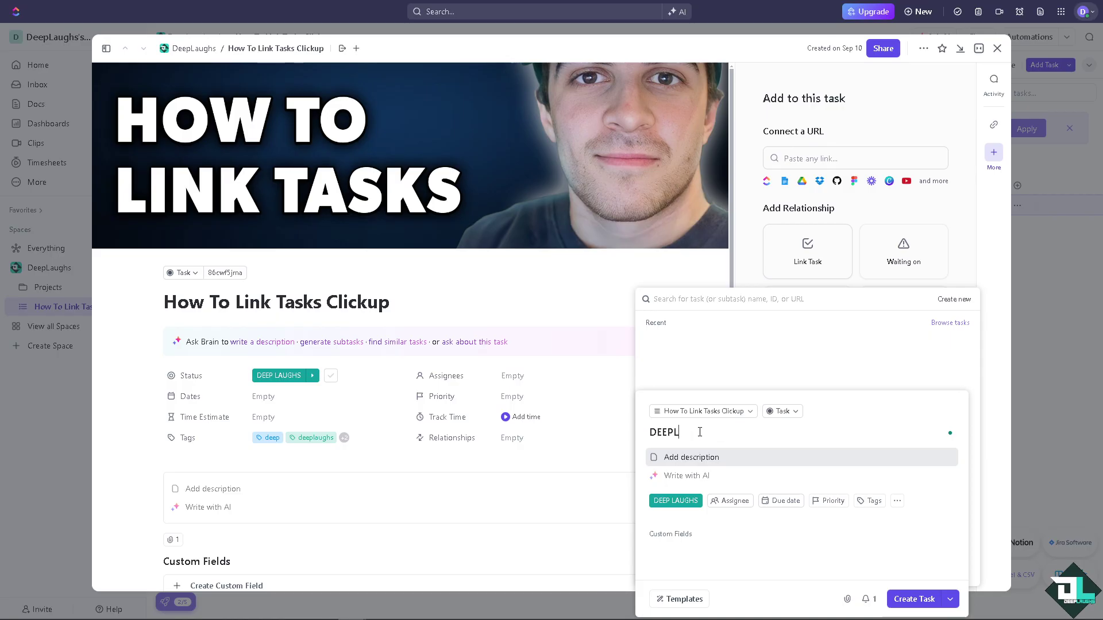
{"action": "type", "text": "AUGHS LINK TASKS"}
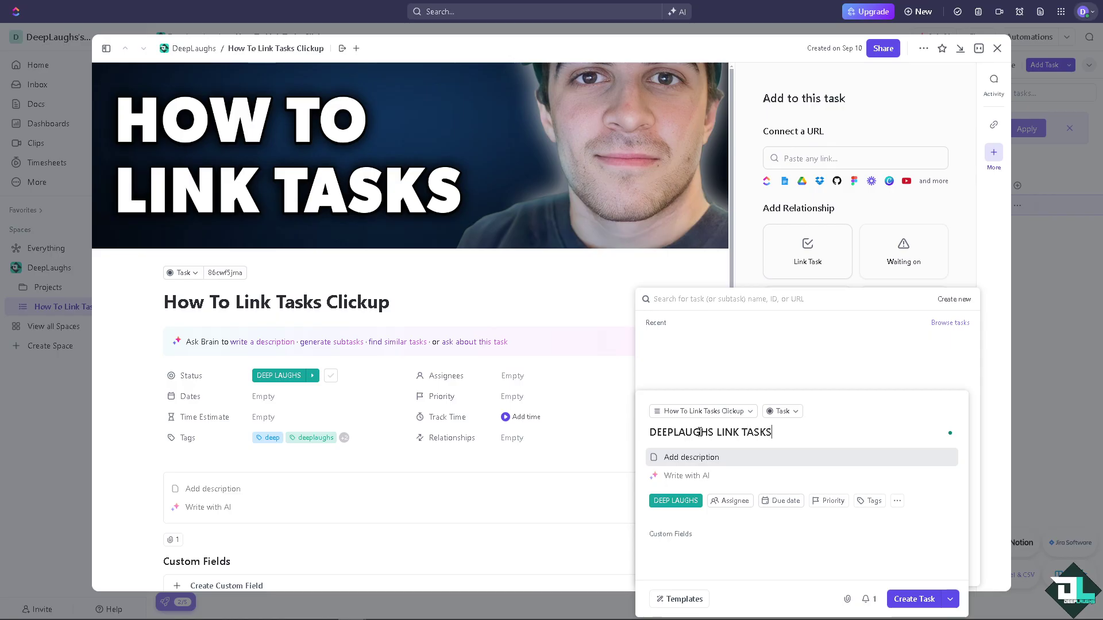
{"action": "left_click_drag", "start_coordinate": [798, 431], "coordinate": [632, 433]}
{"action": "left_click", "coordinate": [795, 412]}
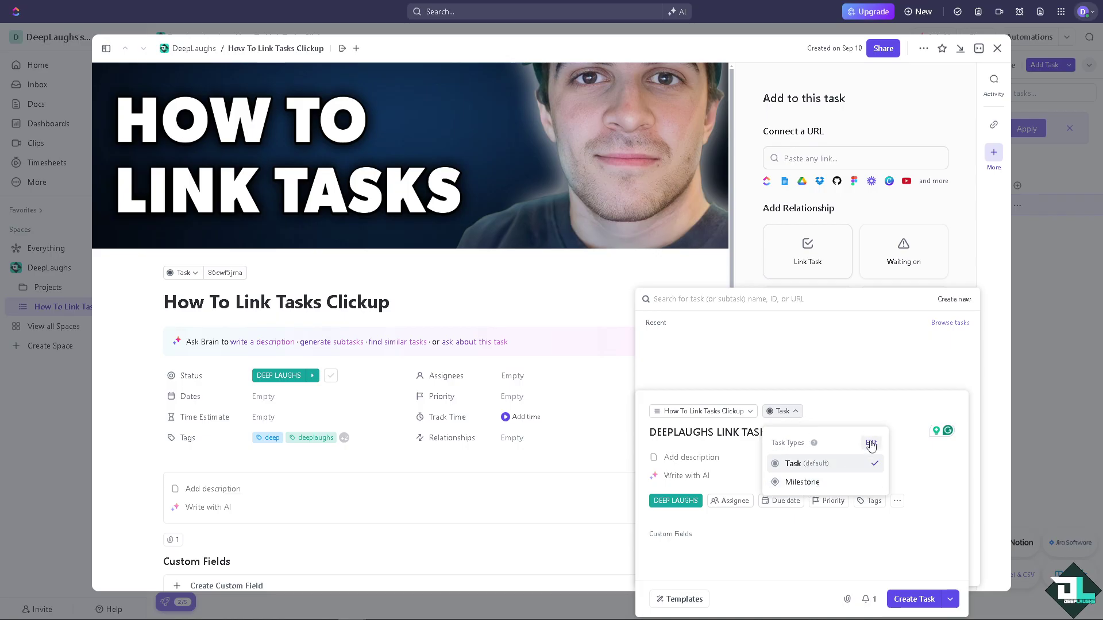
Paste 'How To Link Tasks Clickup' as the description and create the tag 'how to link tasks clickup'.
{"action": "left_click", "coordinate": [723, 444]}
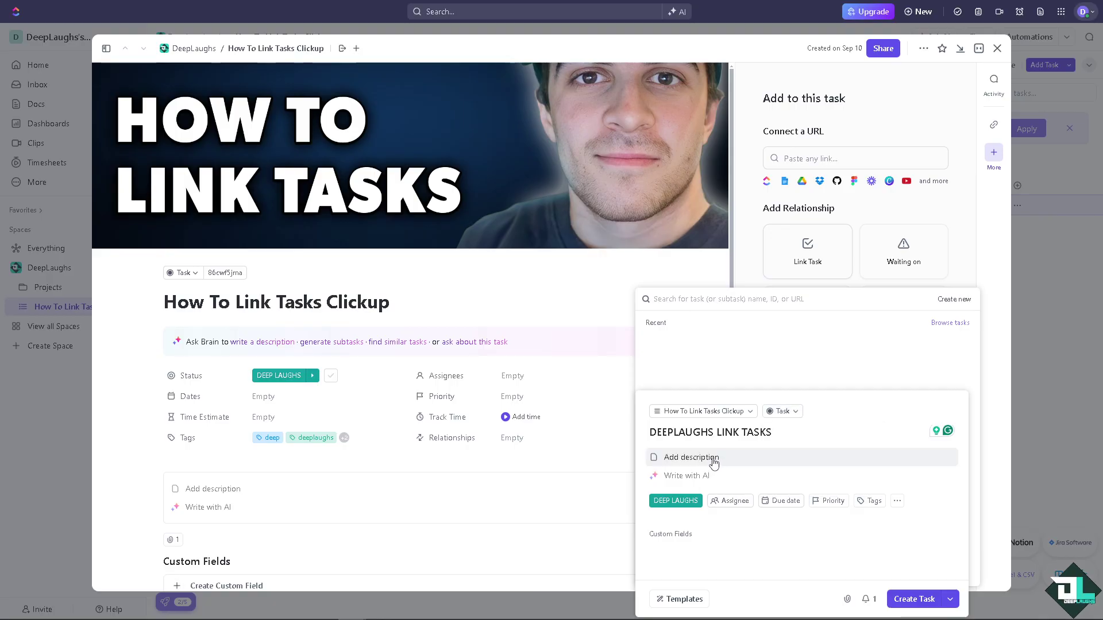
{"action": "left_click", "coordinate": [714, 458]}
{"action": "type", "text": "How To Link Tasks Clickup"}
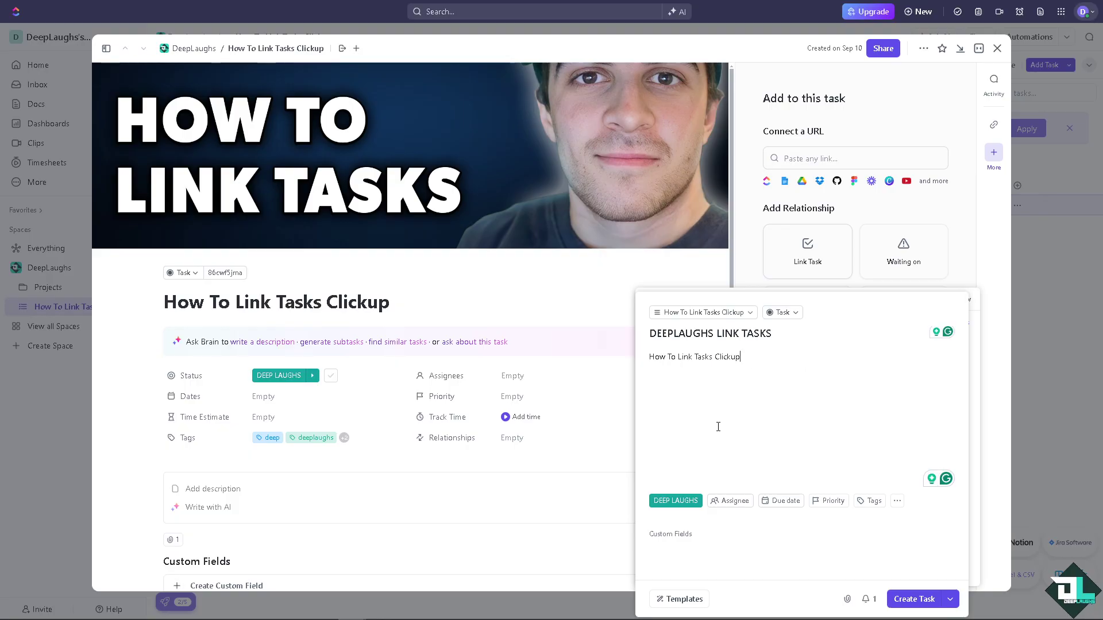
{"action": "left_click", "coordinate": [871, 505]}
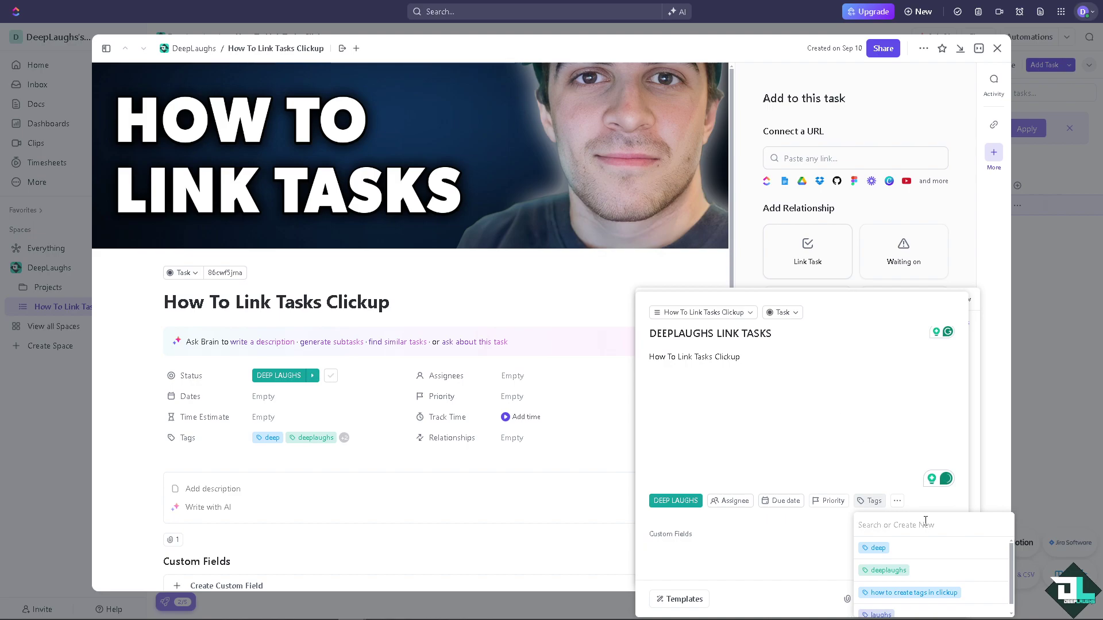
{"action": "type", "text": "How To Link Tasks Clickup"}
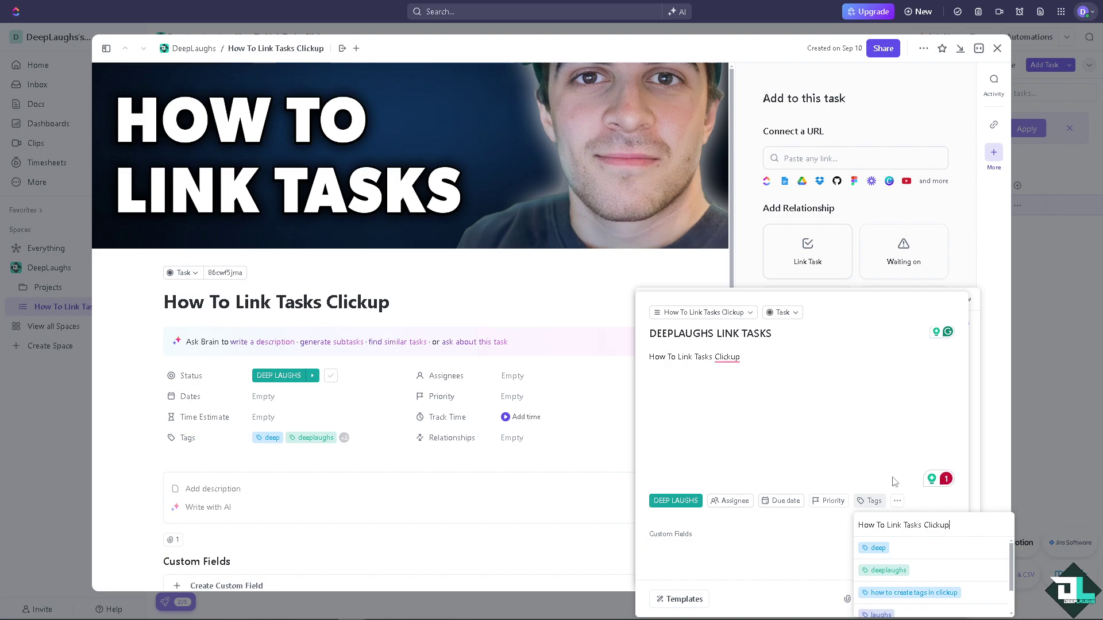
{"action": "key", "text": "Return"}
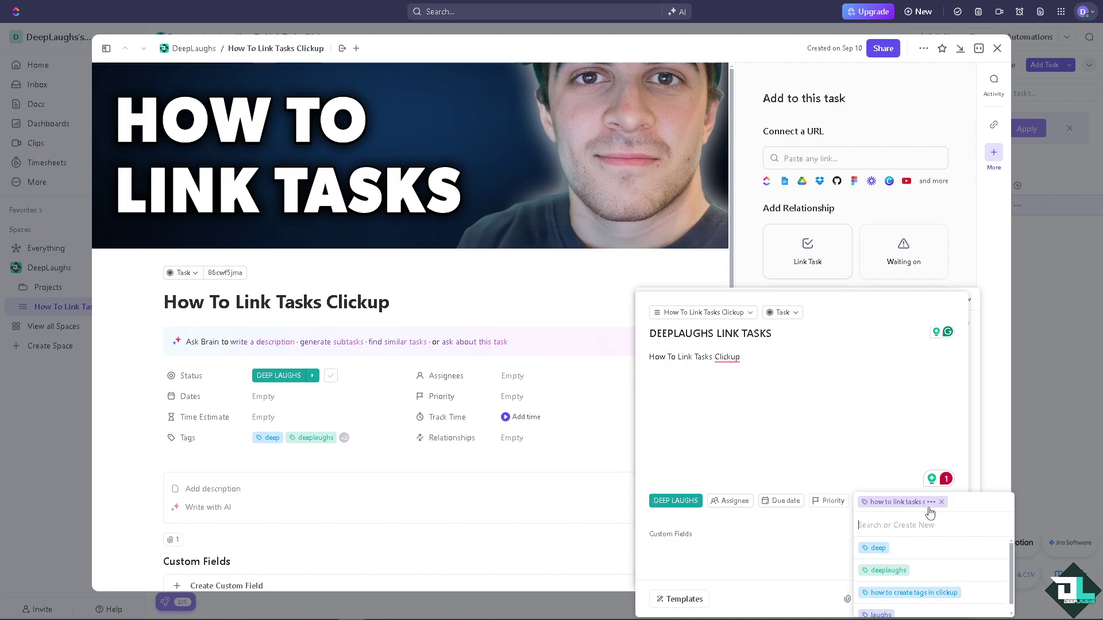
{"action": "left_click", "coordinate": [808, 442]}
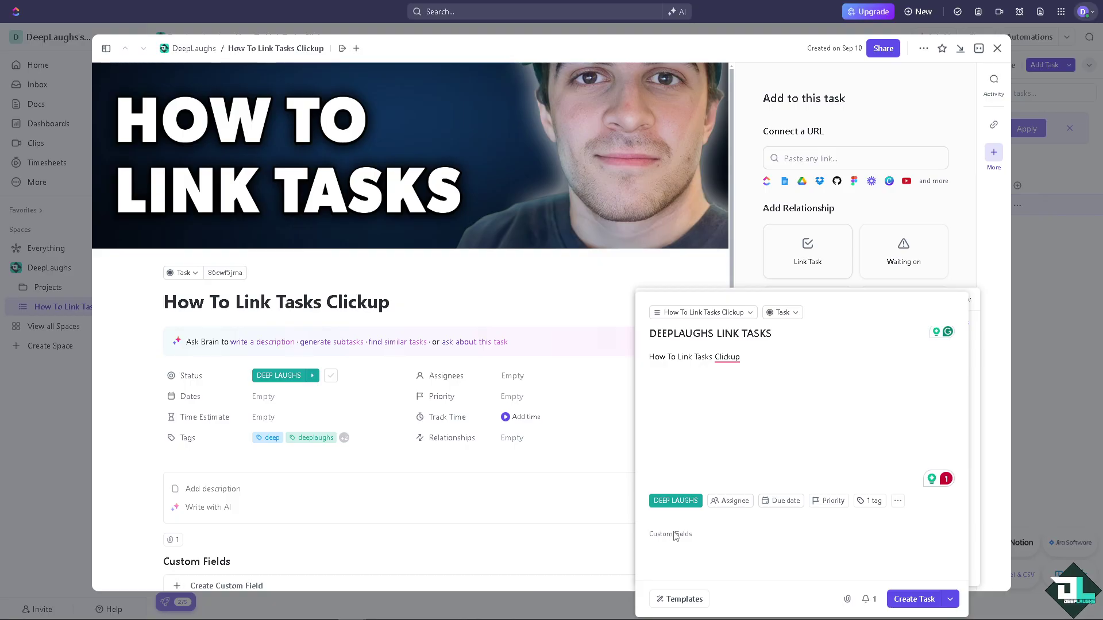
Check the Templates options, then create the DEEPLAUGHS LINK TASKS task with Ctrl+Enter.
{"action": "left_click", "coordinate": [689, 603]}
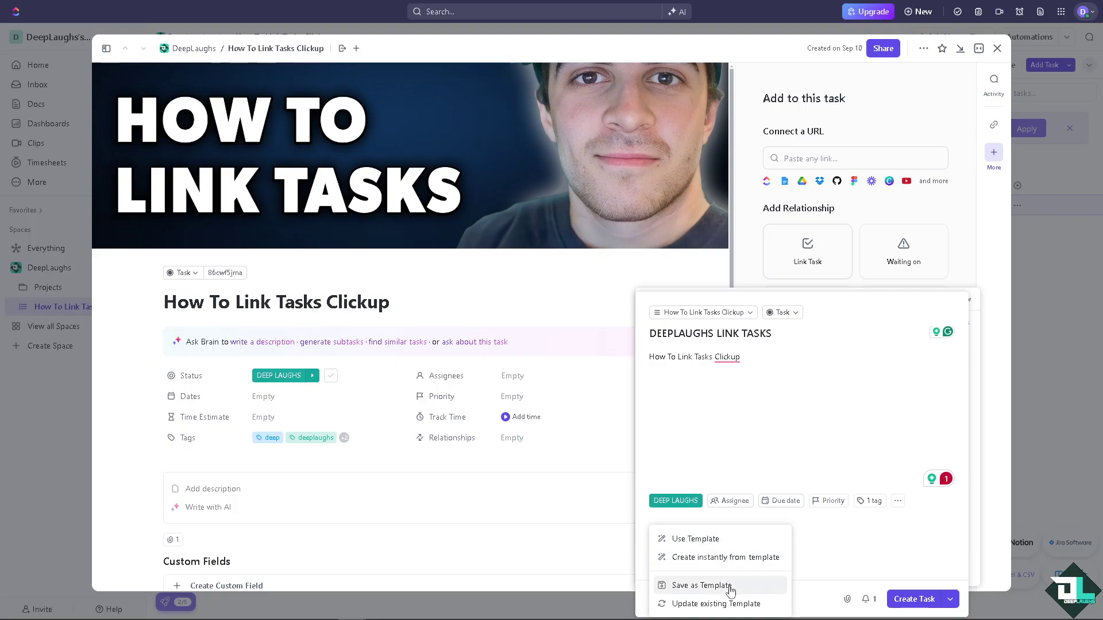
{"action": "left_click", "coordinate": [812, 402]}
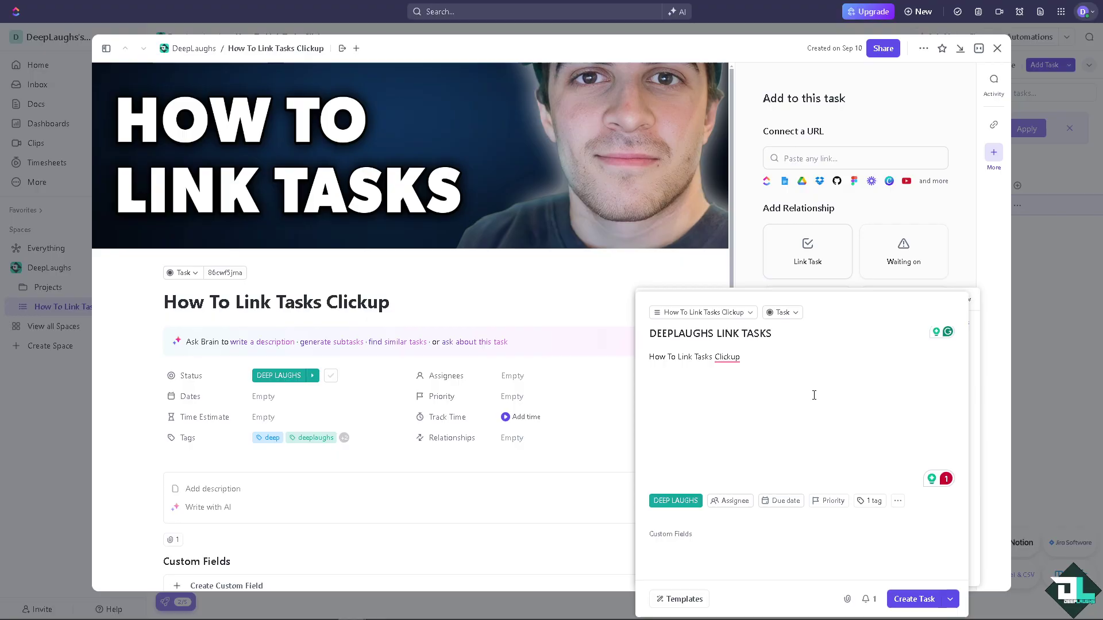
{"action": "left_click", "coordinate": [782, 387]}
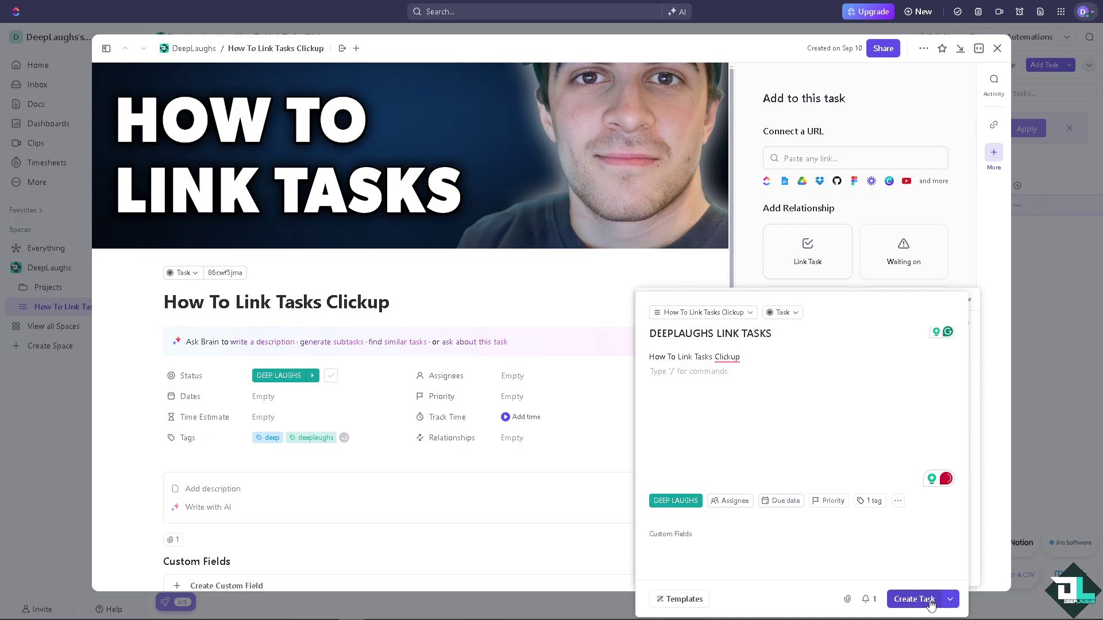
{"action": "key", "text": "ctrl+Return"}
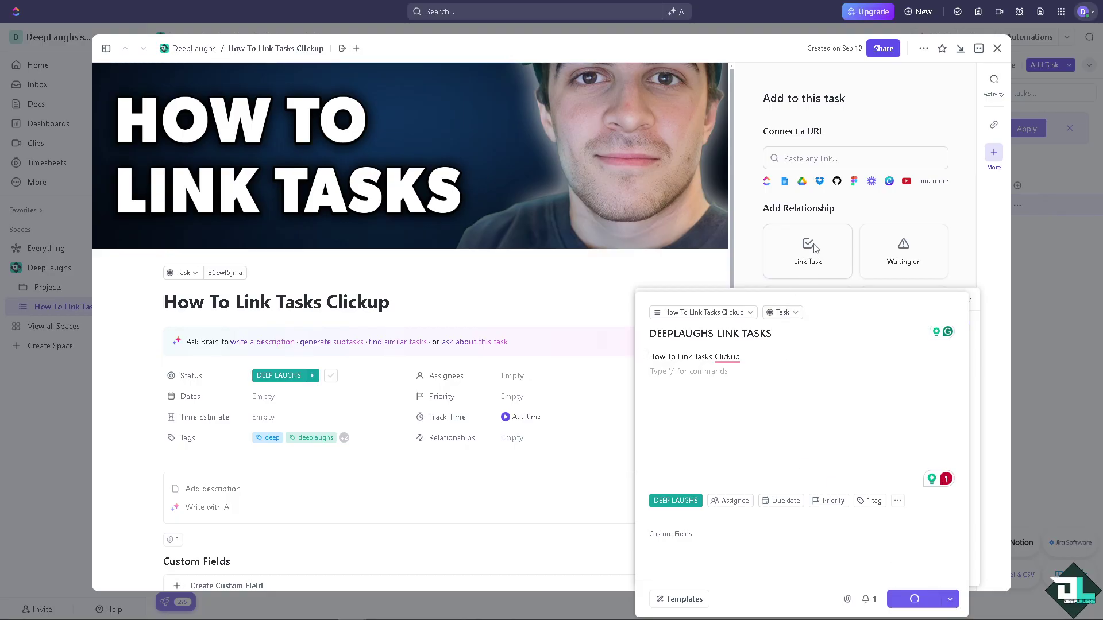